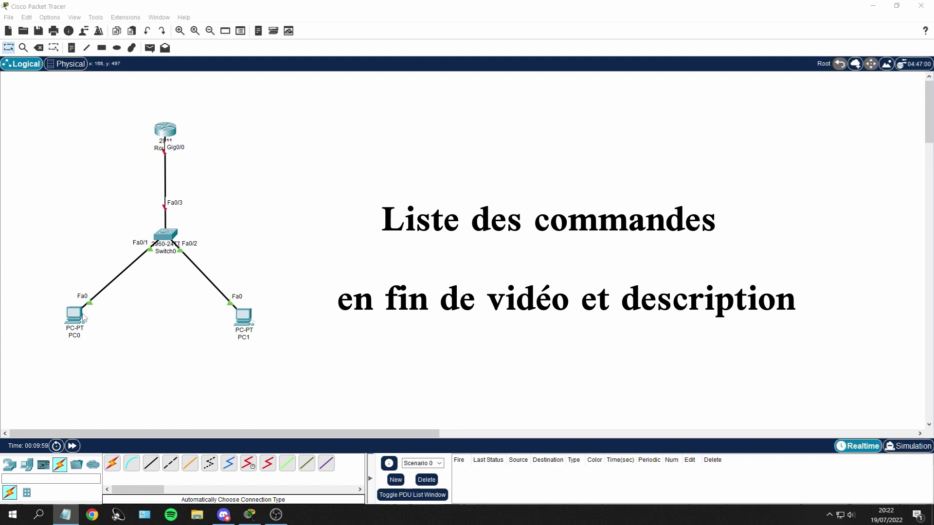
Step: Assign PC0's FastEthernet0 interface the static IPv4 address 192.168.10.1 with its default subnet mask
click(76, 322)
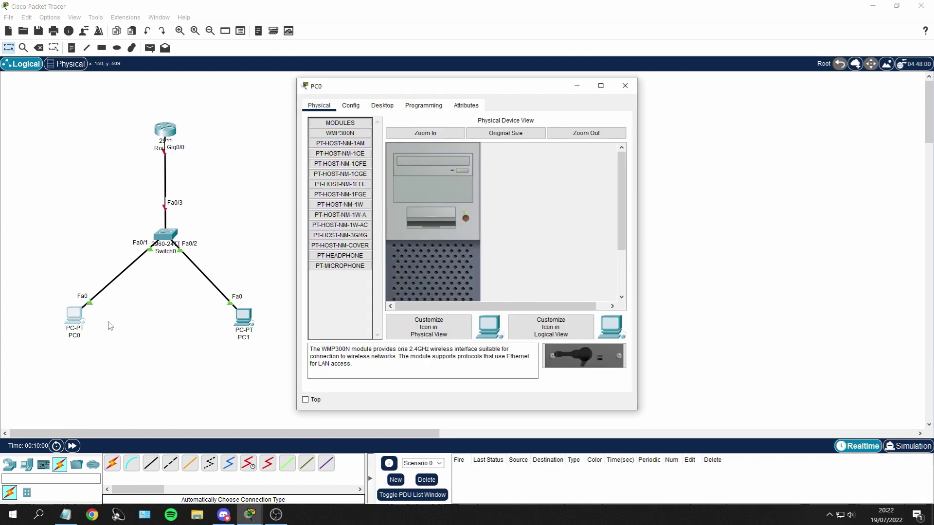
click(350, 105)
click(359, 165)
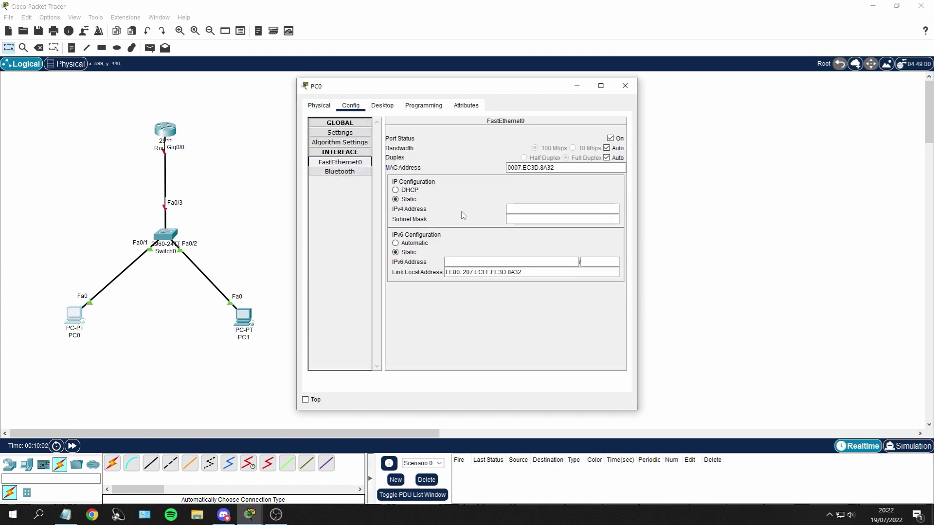
click(518, 207)
text(192)
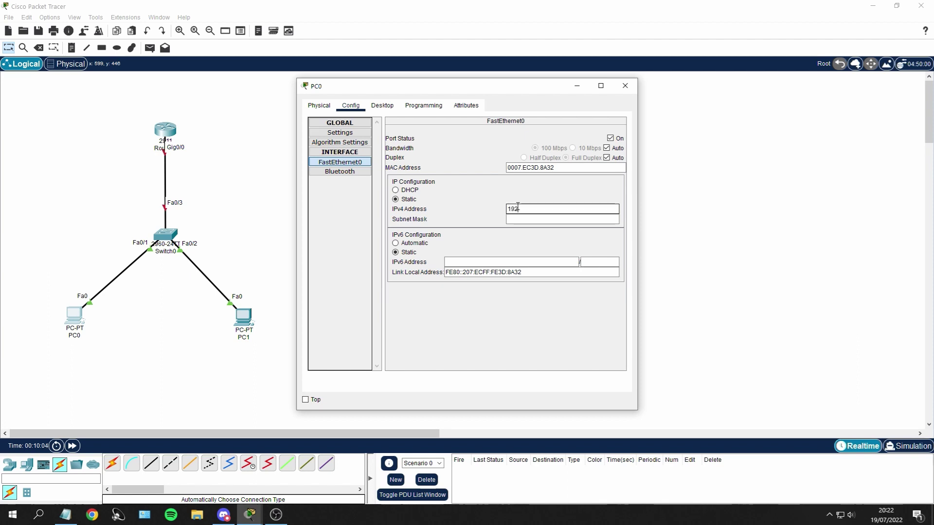
text(.168.10.1)
click(542, 219)
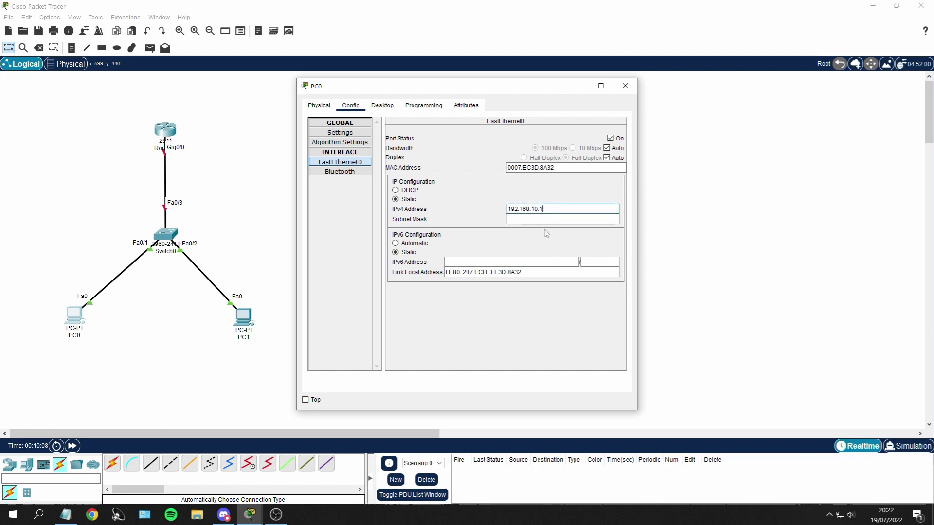
Step: Set PC0's IPv4 default gateway to 192.168.10.100 and close its configuration window
click(351, 139)
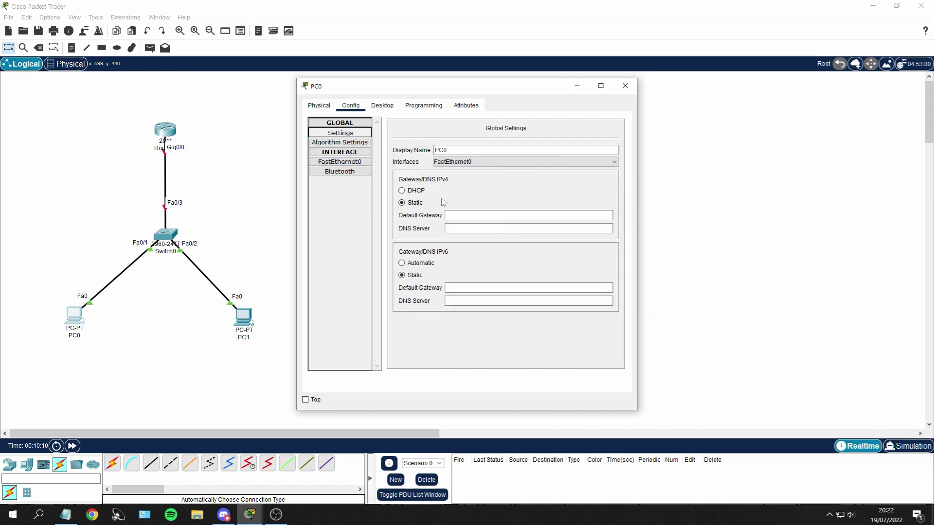
click(453, 215)
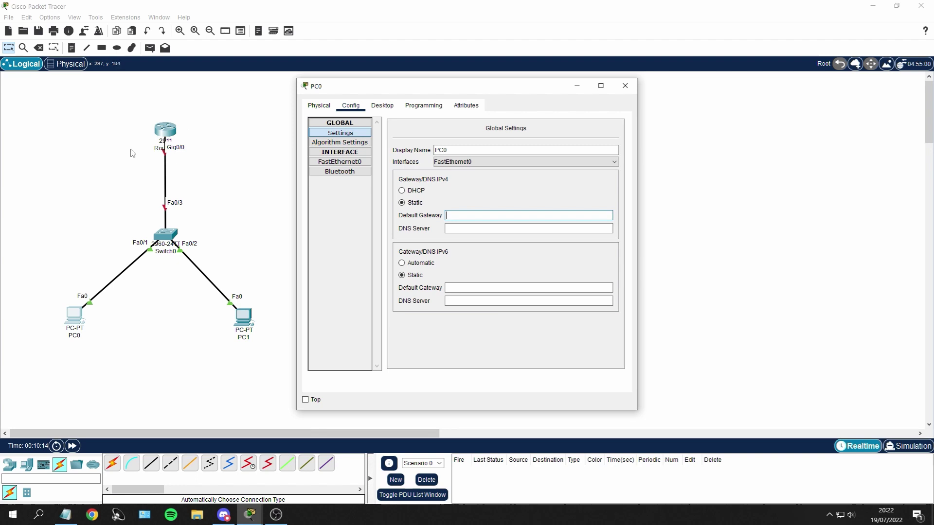
text(192.168.10.100)
click(625, 86)
Step: Assign PC1's FastEthernet0 interface the static IPv4 address 192.168.20.1 with its default subnet mask
double_click(237, 318)
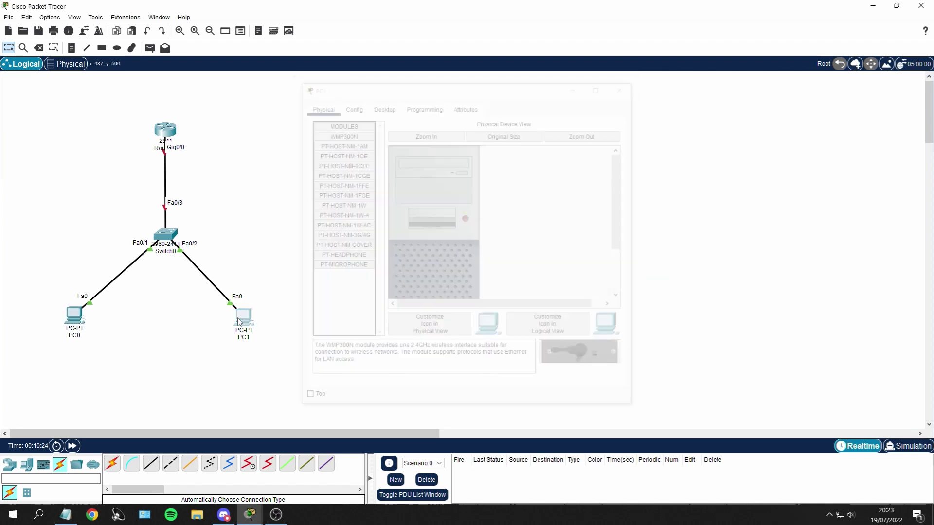
click(242, 322)
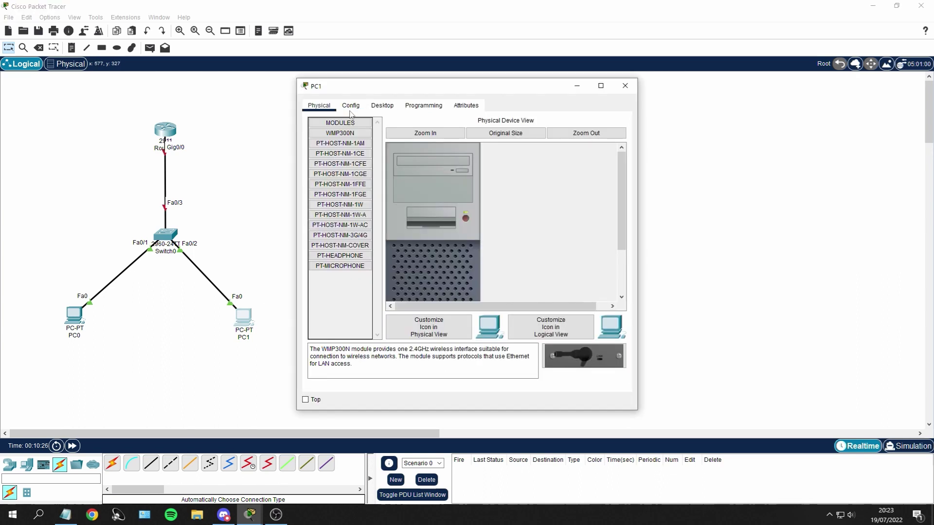
click(350, 105)
click(339, 162)
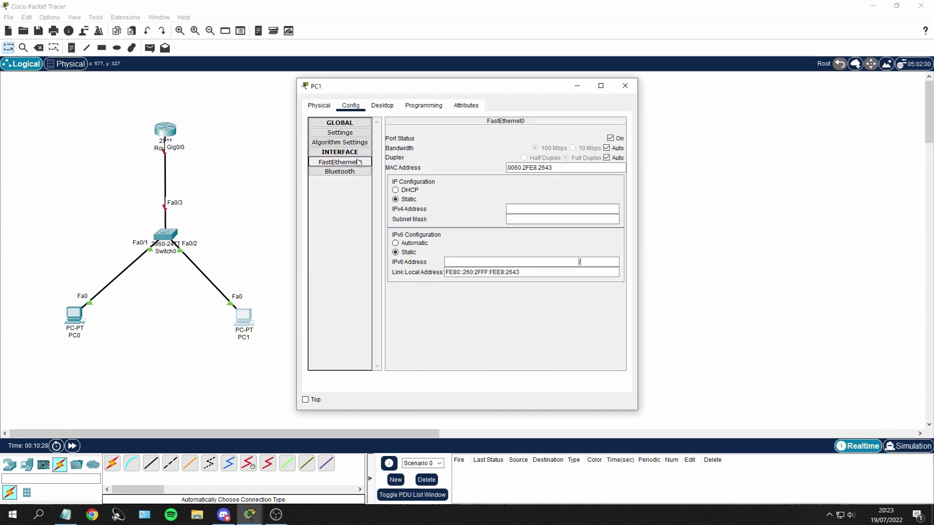
click(527, 212)
text(192)
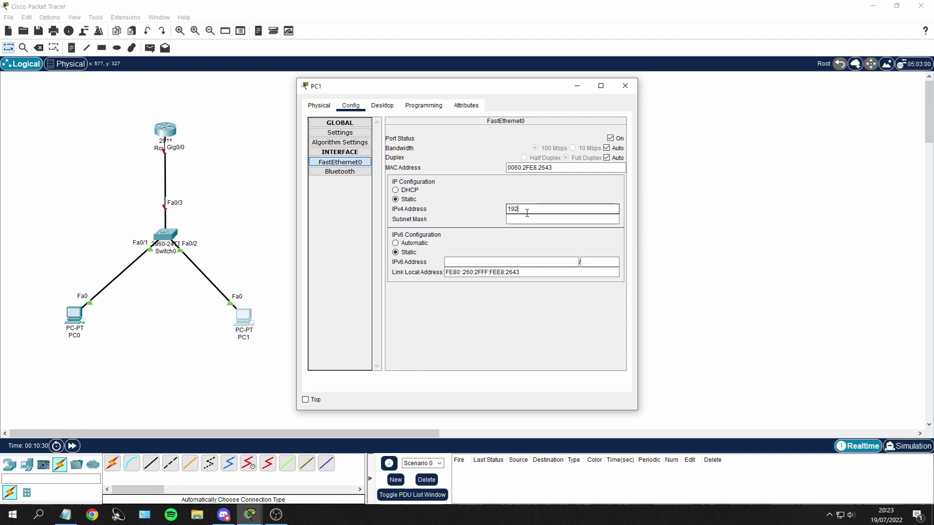
text(.168.20.1)
click(527, 220)
Step: Set PC1's IPv4 default gateway to 192.168.20.100 and close its configuration window
click(348, 132)
click(517, 214)
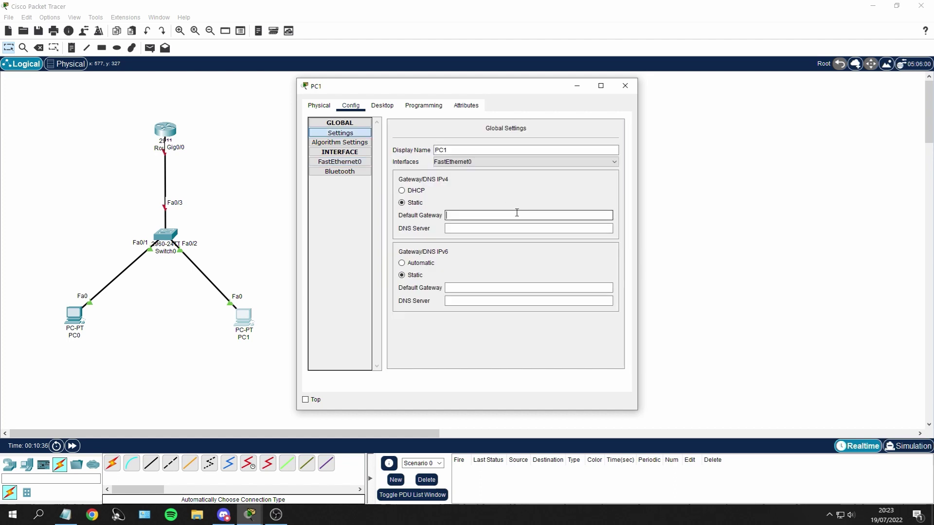
text(192.168.20.100)
click(339, 162)
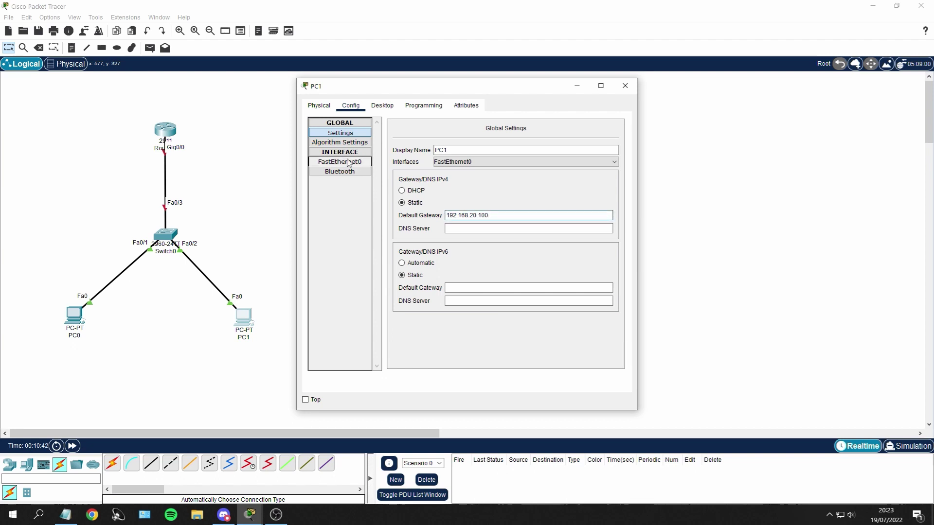
click(360, 132)
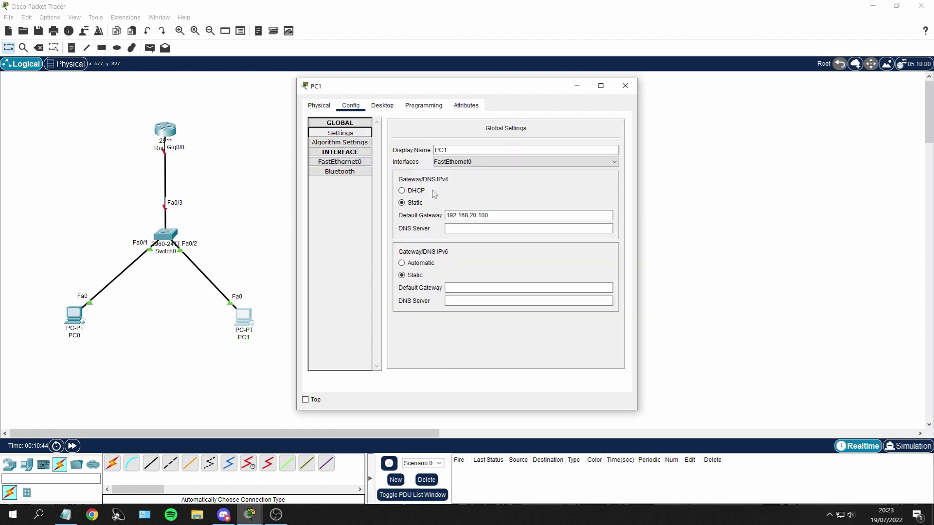
click(625, 86)
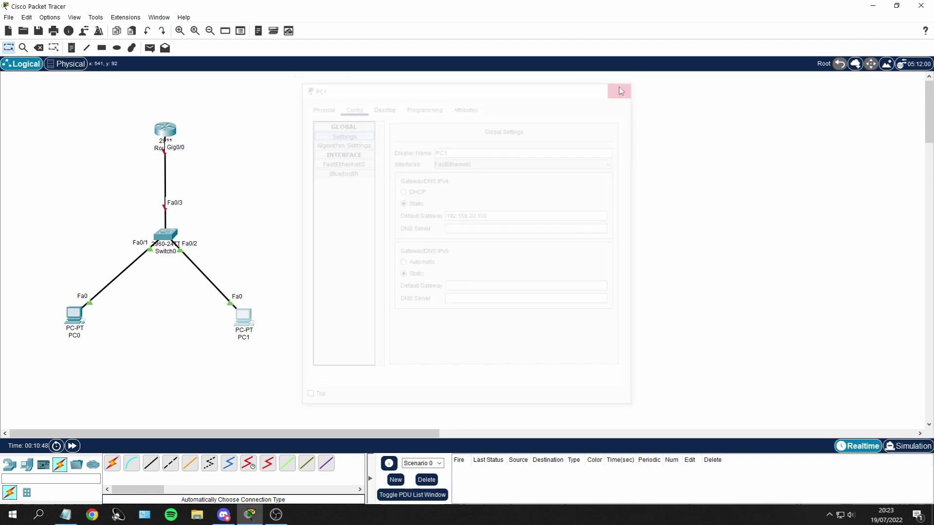
Step: Open Switch0's command line and enter global configuration mode with en and conf t
click(167, 234)
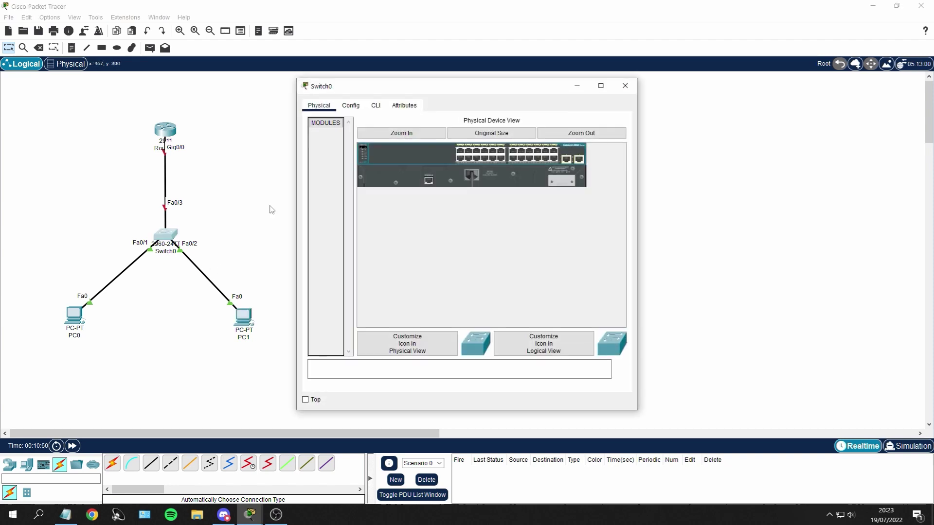
click(383, 108)
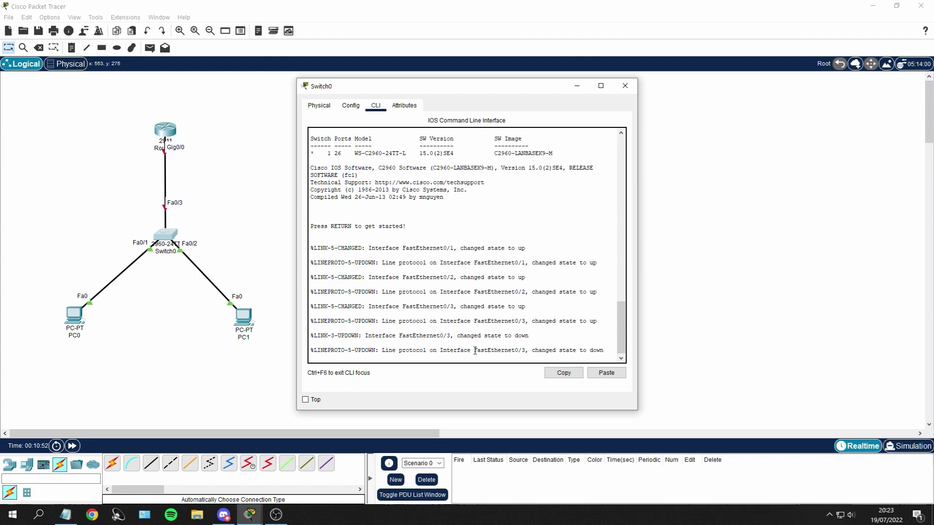
key(Return)
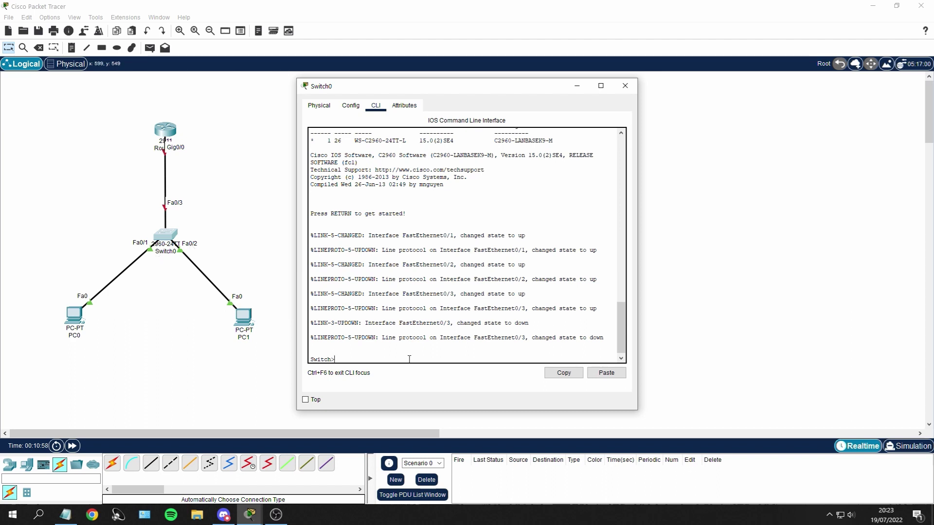
key(Return)
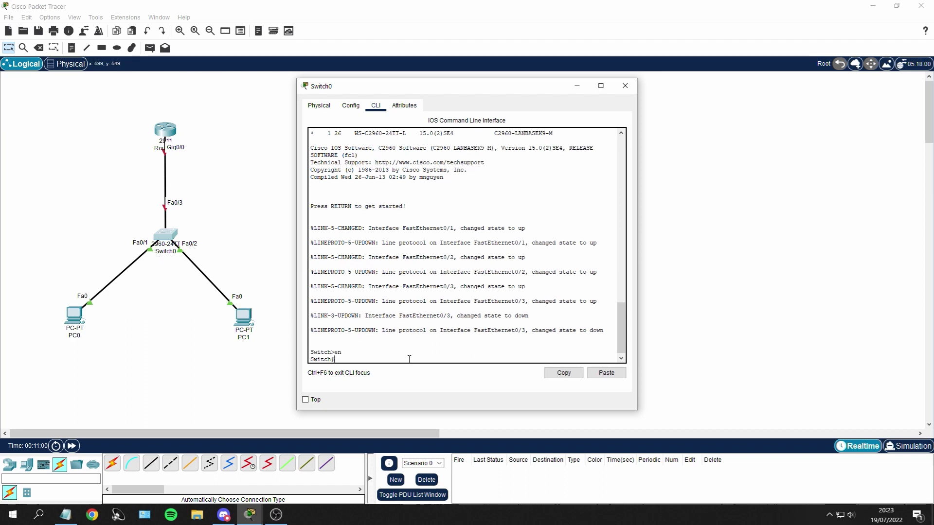
text(conf t)
key(Return)
Step: Create VLAN 10 on Switch0, name it VLAN_DIR, and exit VLAN configuration
text(vlan)
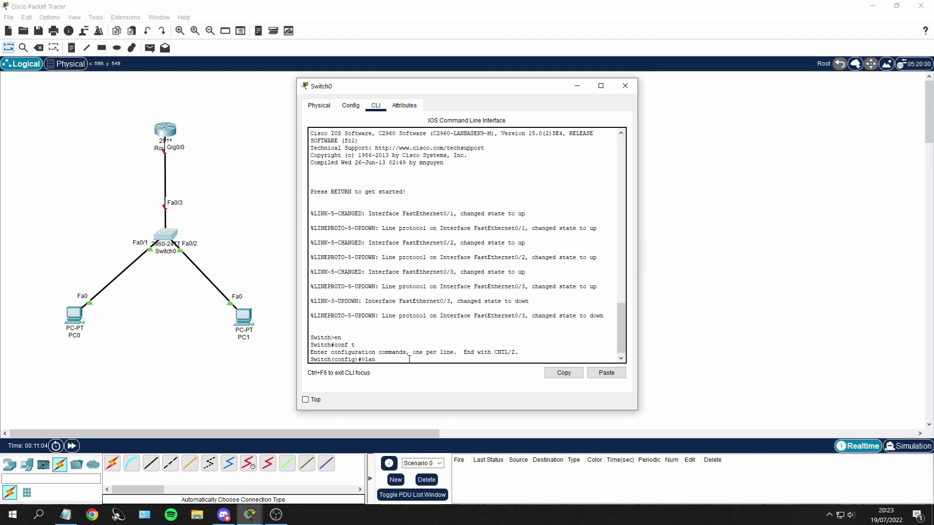
text( 10)
key(Return)
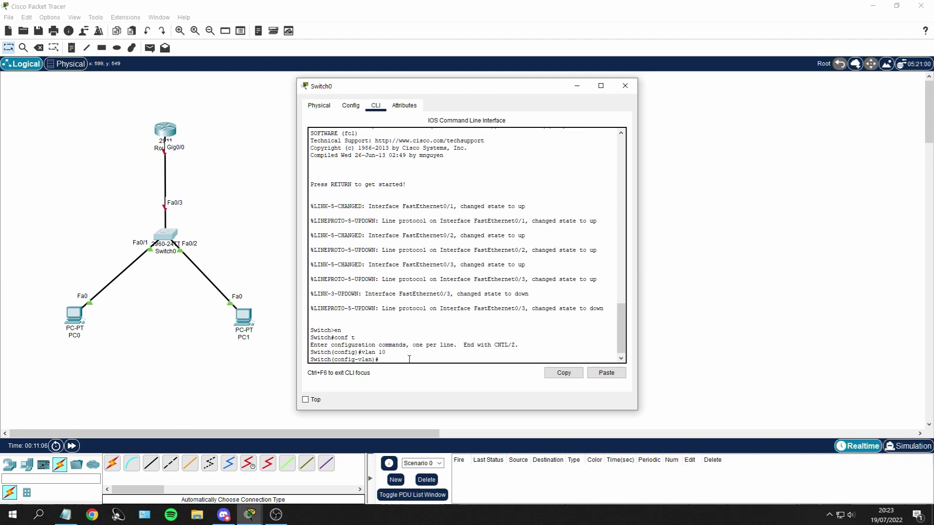
text(name VLAN_ DIR)
key(Return)
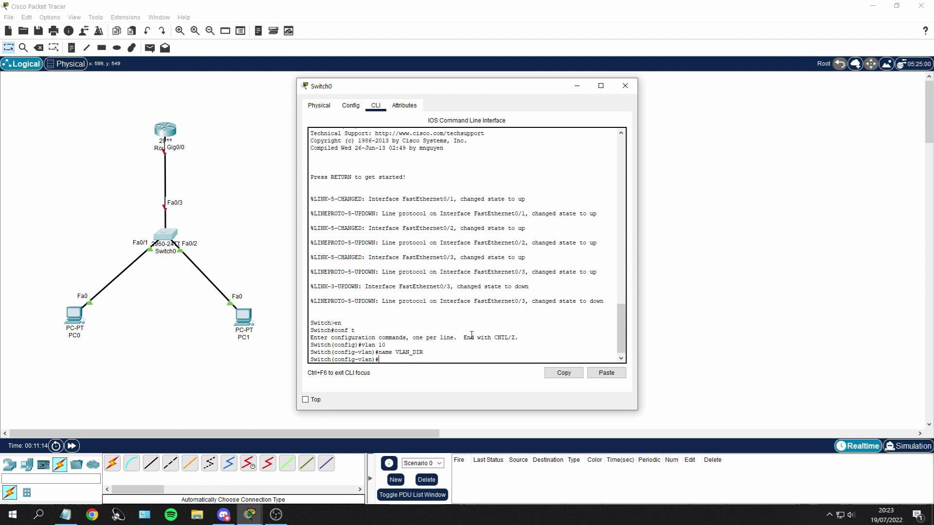
key(Return)
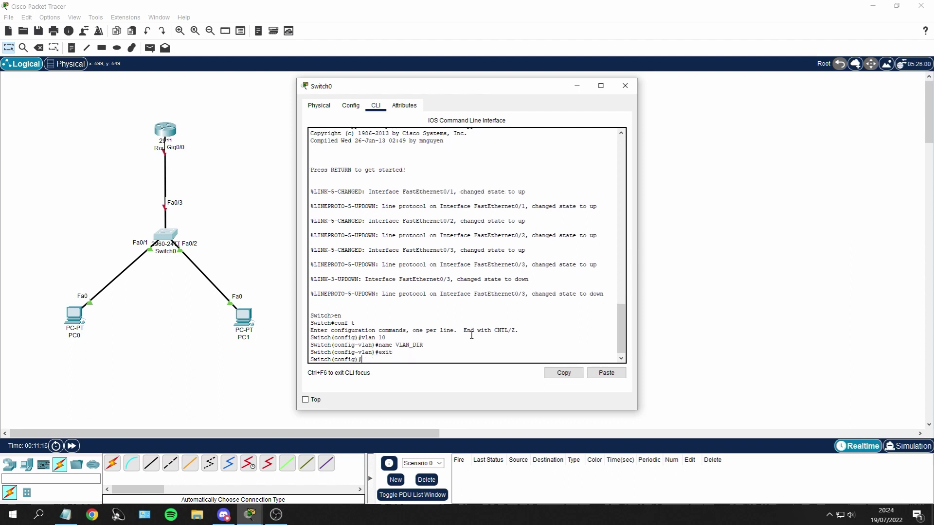
Step: Create VLAN 20 on Switch0, name it VLAN_COMPTA, and exit VLAN configuration
text(vlan 20)
key(Return)
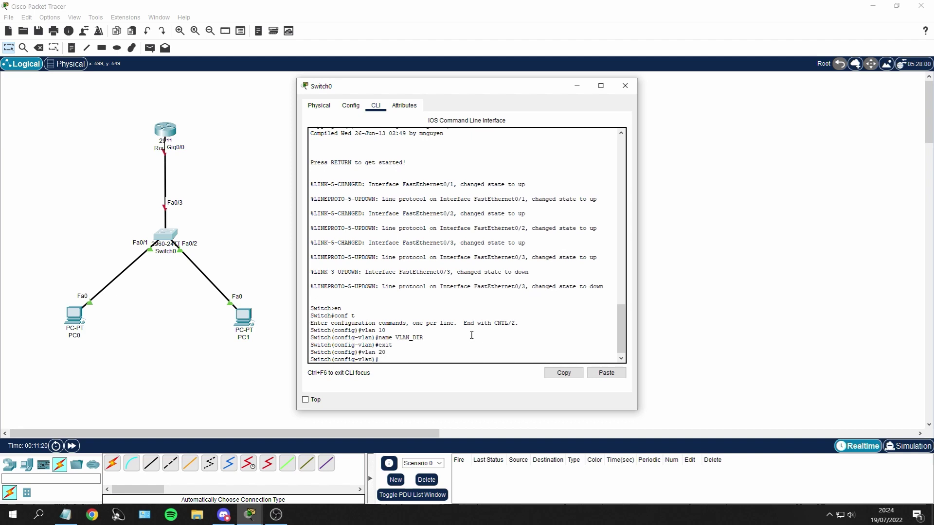
text(name VLAN_COMPTA)
key(Return)
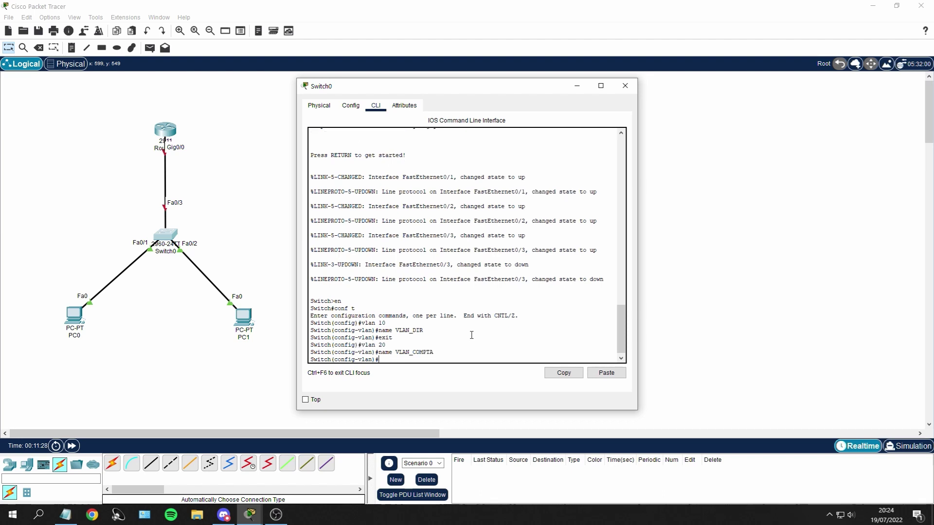
text(exit)
key(Return)
Step: Enter interface fa0/1 on Switch0 and set it to access mode with switchport mode access
text(i)
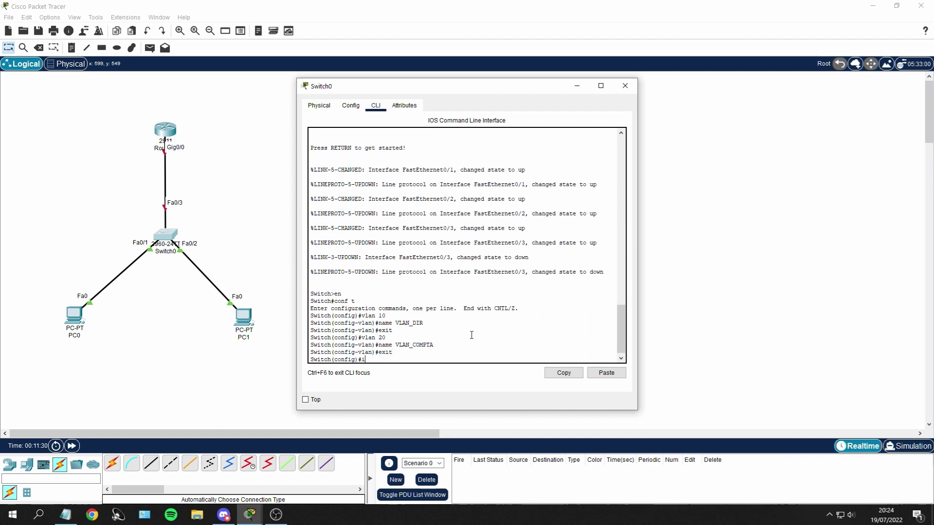
text(nt fa0/)
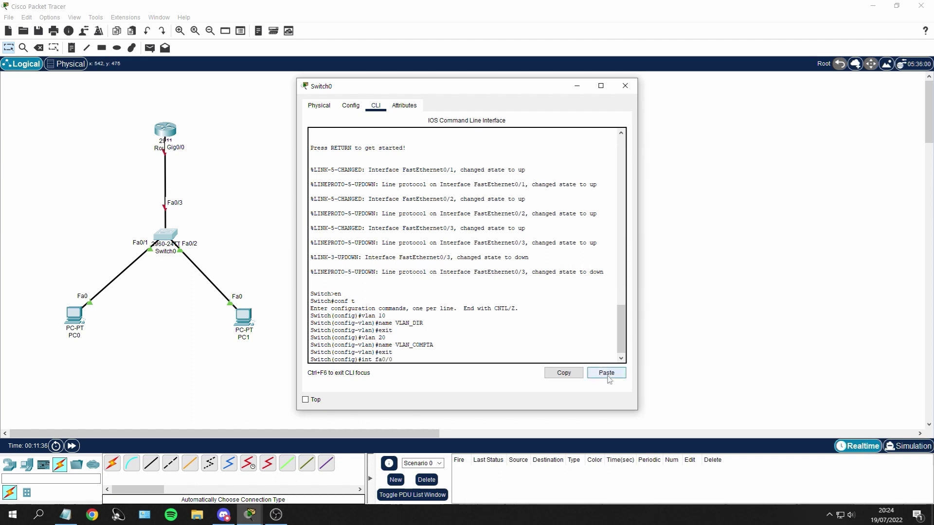
text(1)
key(Return)
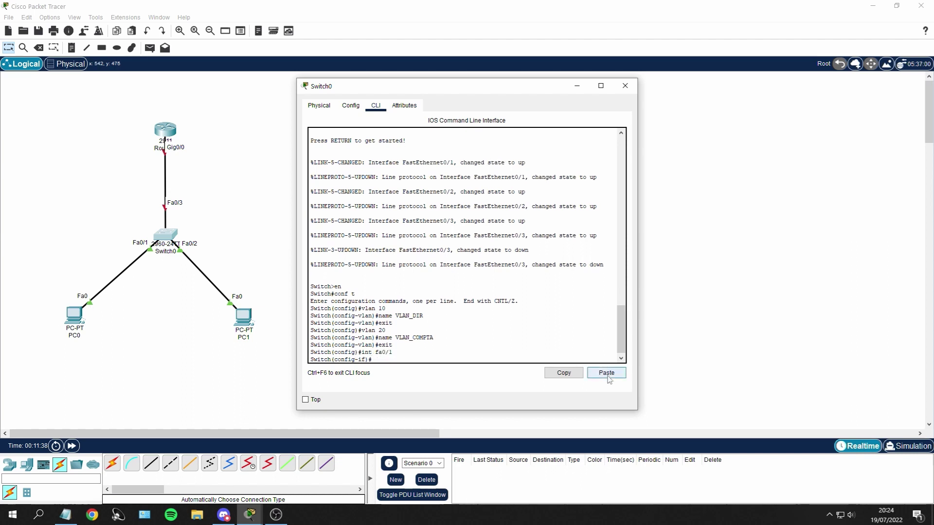
text(switchpo)
key(Tab)
text(m)
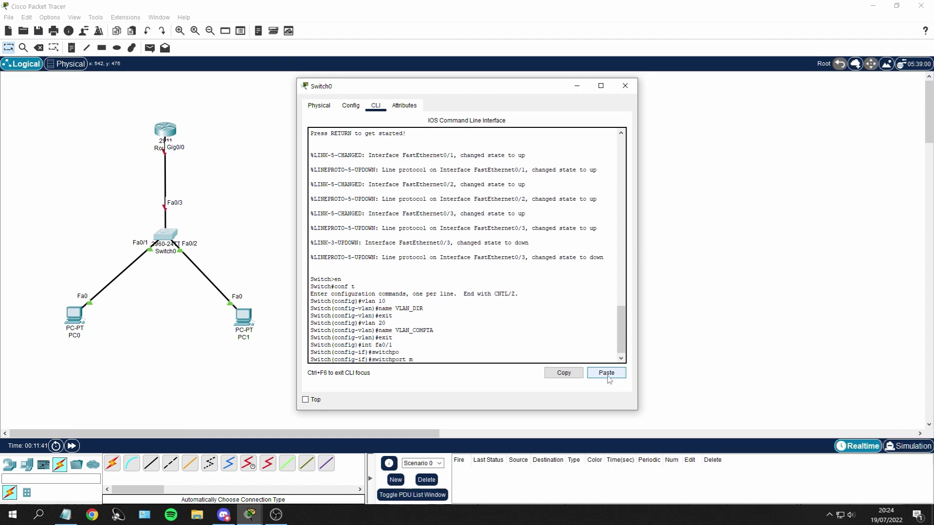
text(od)
key(Tab)
text(ac)
key(Tab)
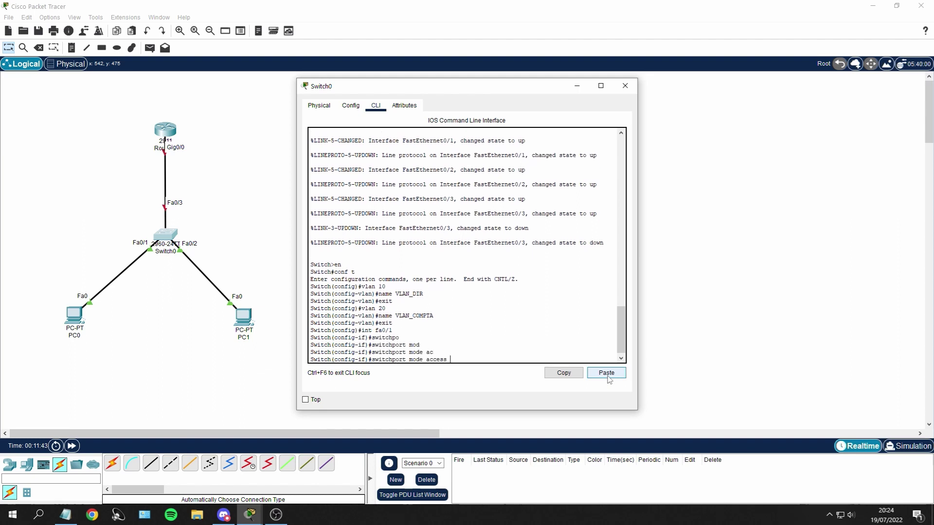
key(Return)
Step: Assign interface fa0/1 to VLAN 10 with switchport access vlan 10 and exit interface configuration
click(607, 373)
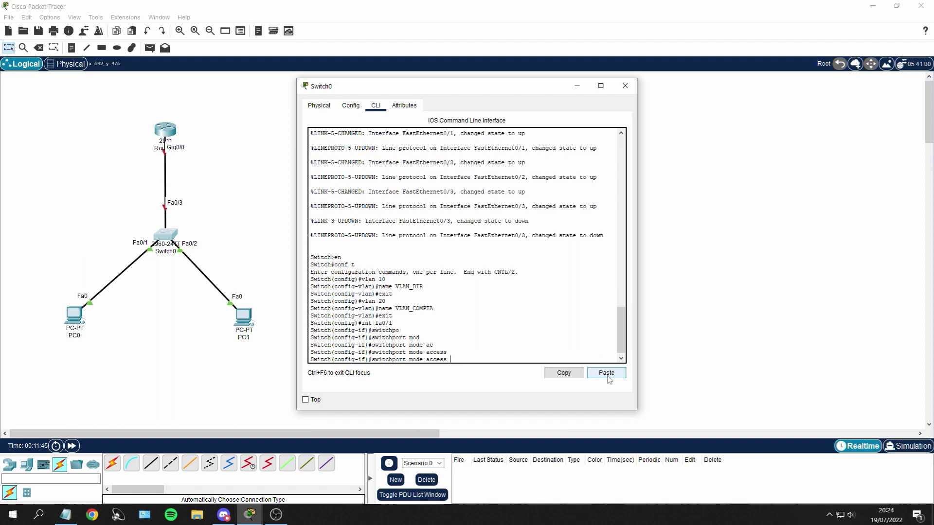
key(Left)
key(Left)
key(BackSpace)
key(BackSpace)
key(BackSpace)
key(BackSpace)
key(BackSpace)
text(vlan 10)
key(Return)
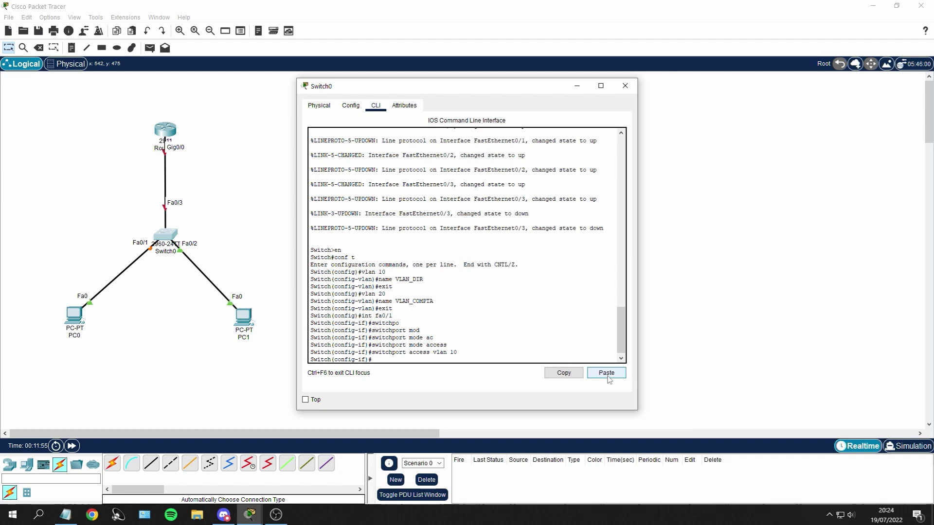
text(exit)
key(Return)
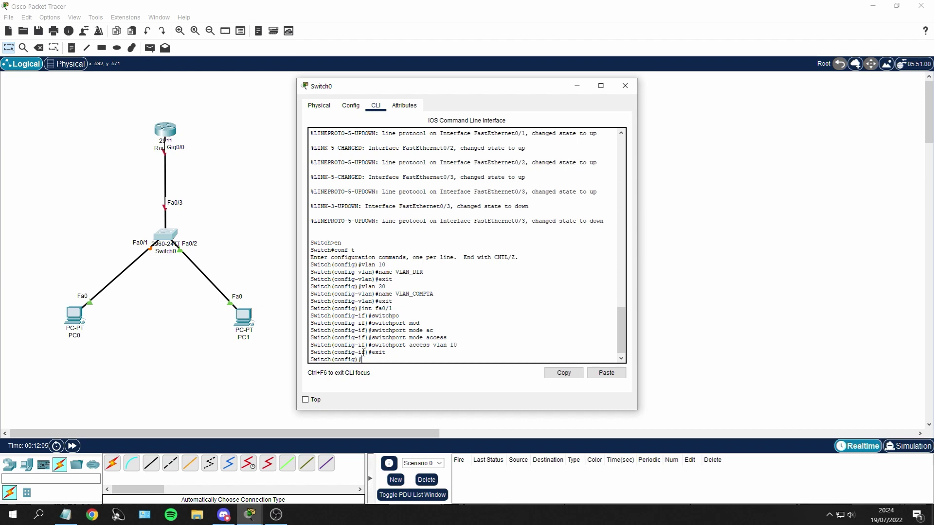
Step: Enter interface fa0/2 on Switch0 and set it to access mode with switchport mode access
text(nt fa0/2)
key(Return)
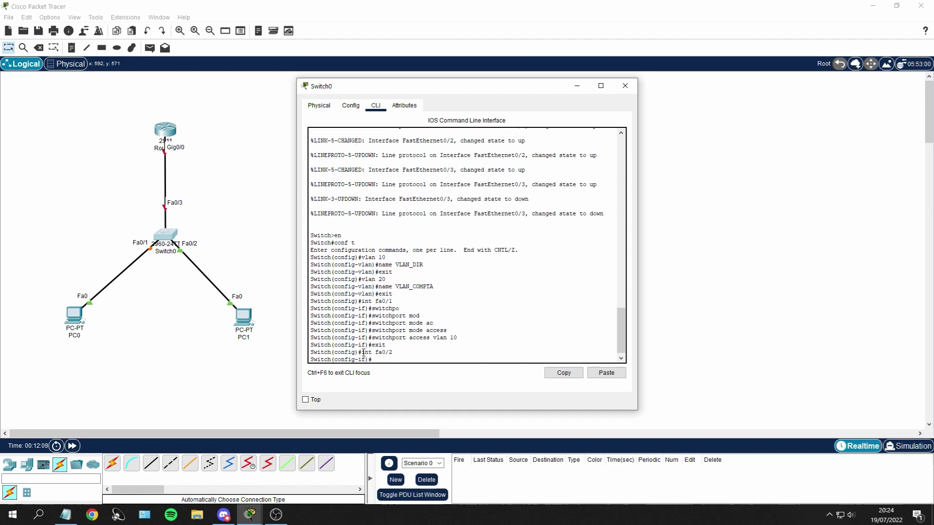
text(switchp)
key(Tab)
text(mode a)
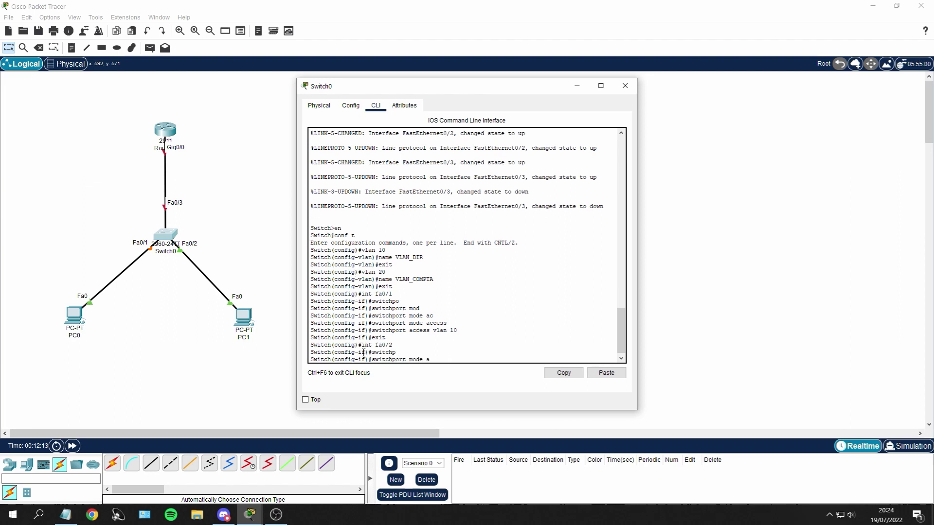
text(cc)
key(Tab)
key(Return)
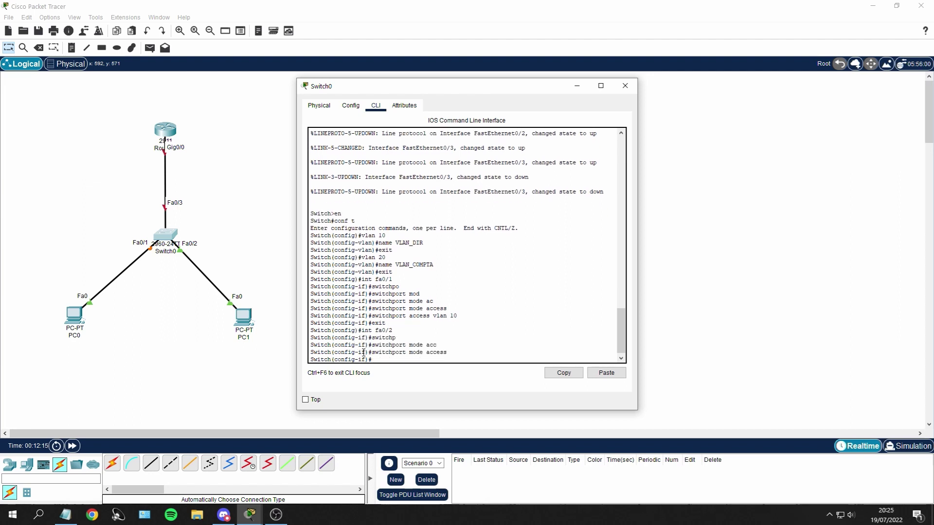
Step: Assign interface fa0/2 on Switch0 to VLAN 20 with switchport access vlan 20 and exit interface configuration
text(switchport access vlan 10 20)
key(Return)
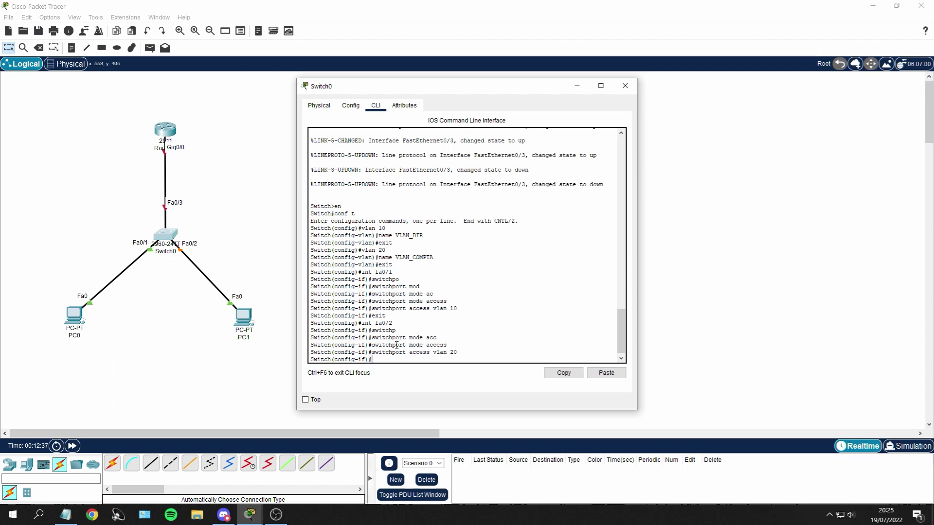
text(exit)
key(Return)
Step: Enter interface fa0/3 on Switch0, set it to trunk mode with switchport mode trunk, and close the switch window
text(int fa)
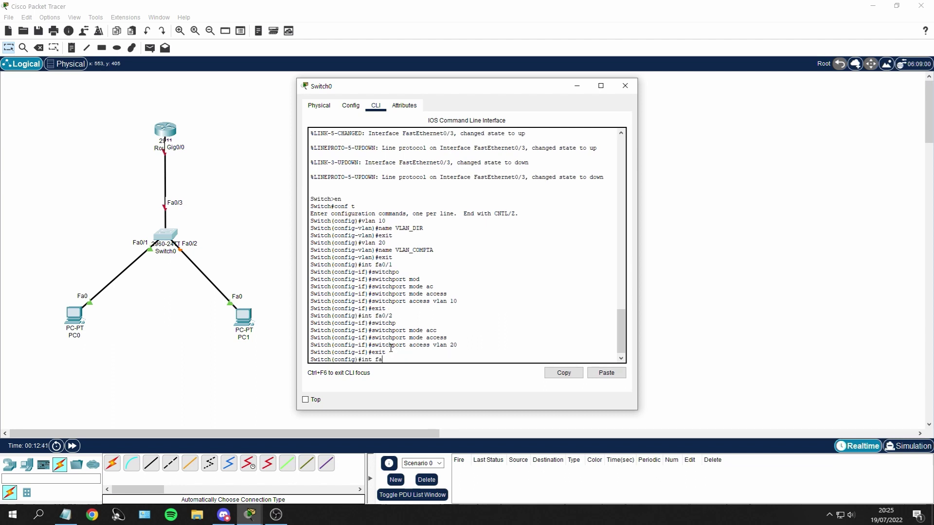
text(0/3)
key(Return)
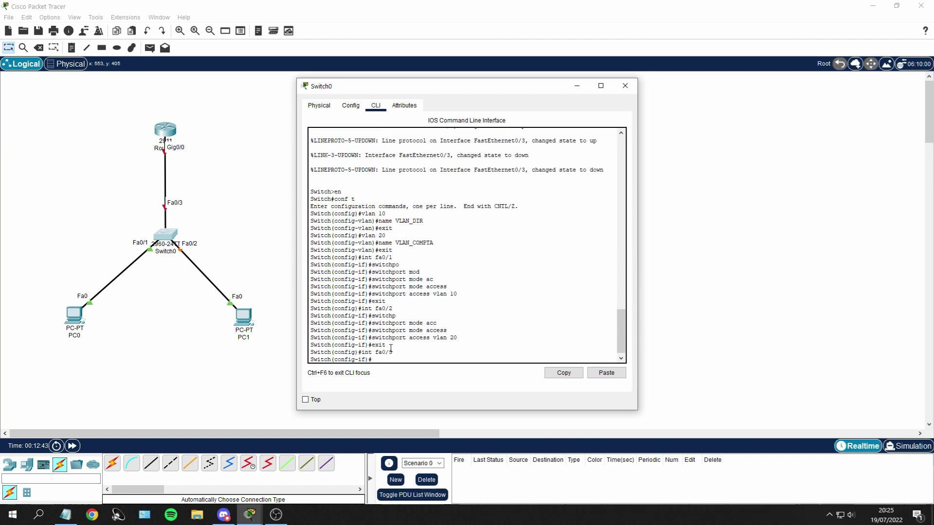
text(swit)
key(Tab)
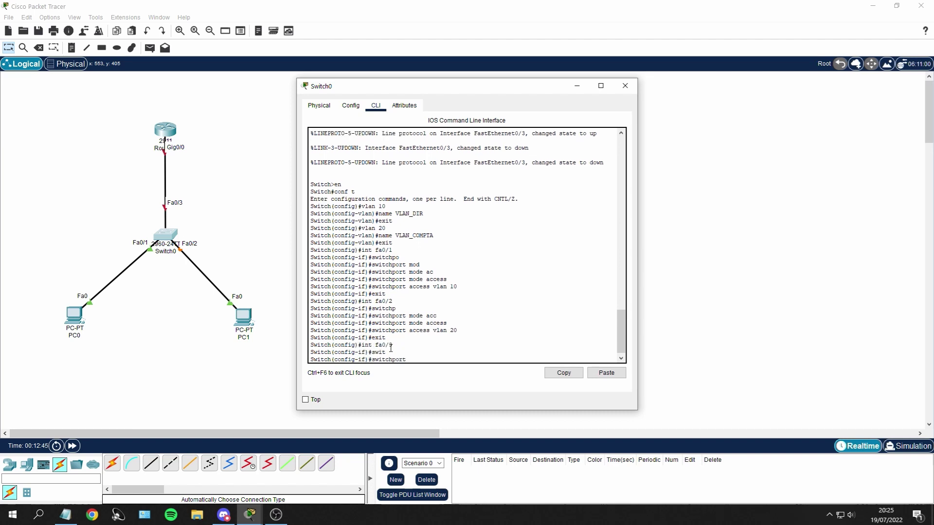
text(mode trunk)
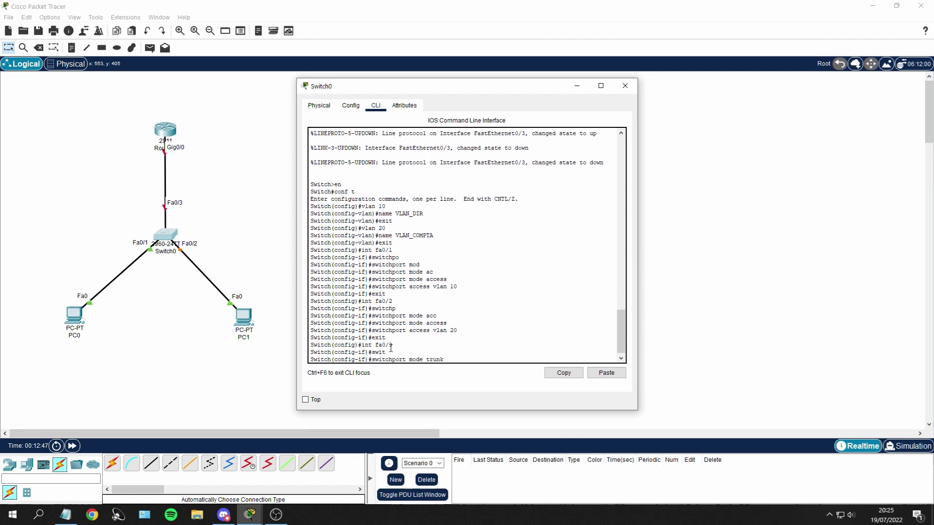
key(Return)
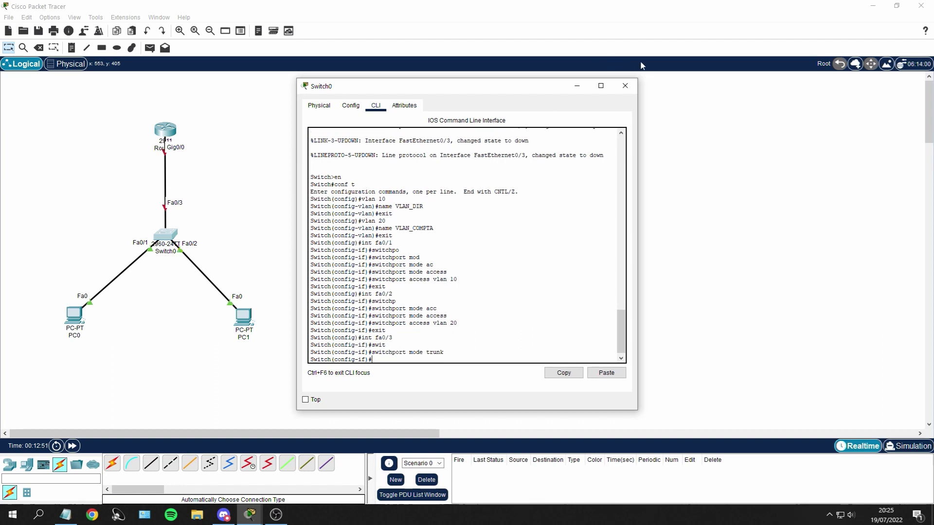
click(634, 89)
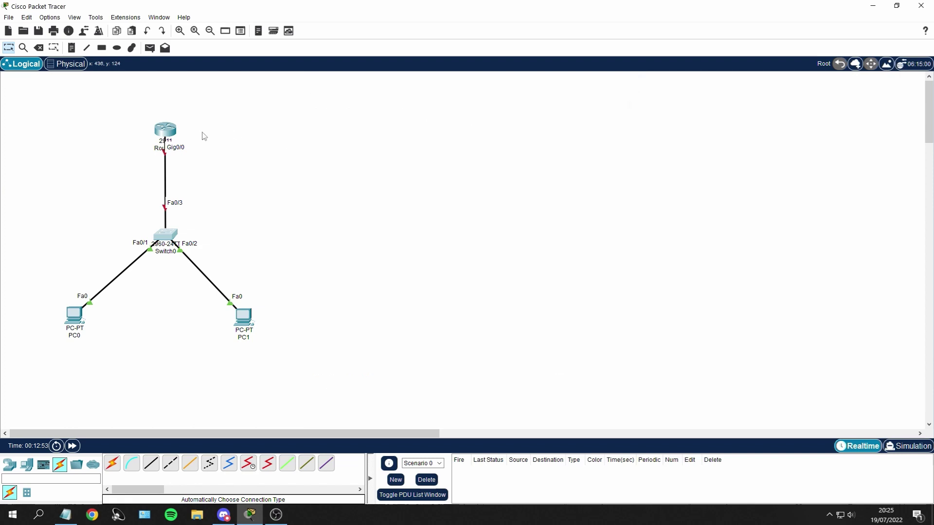
Step: Open Router0's command line and enter global configuration mode with en and conf t
click(172, 137)
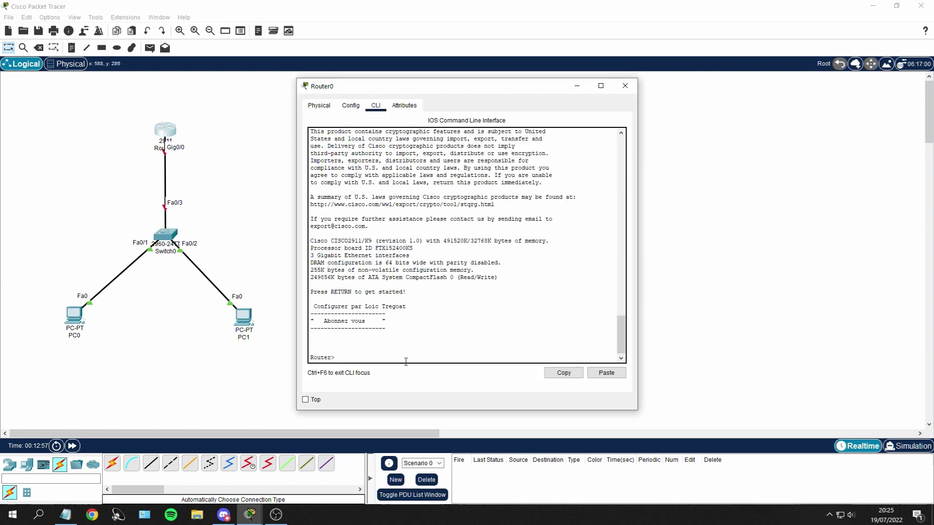
text(en)
key(Return)
text(co)
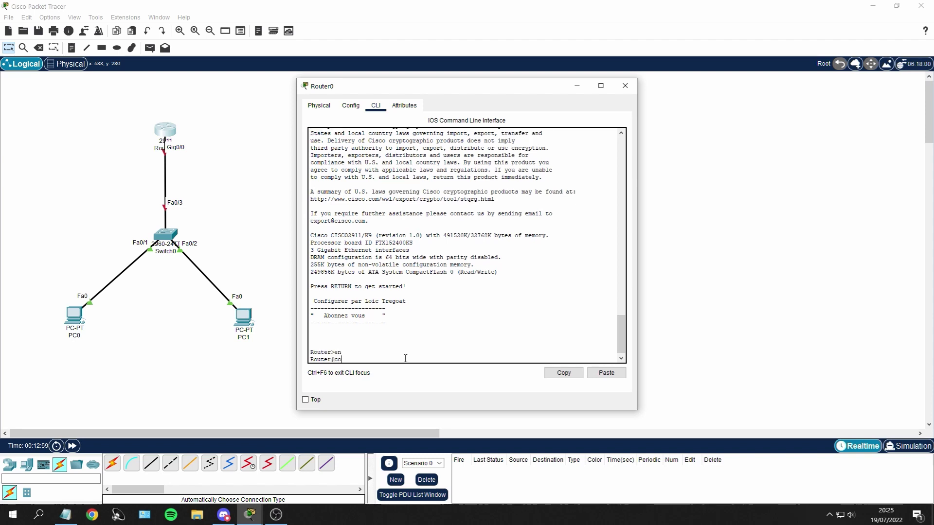
text(nf t)
key(Return)
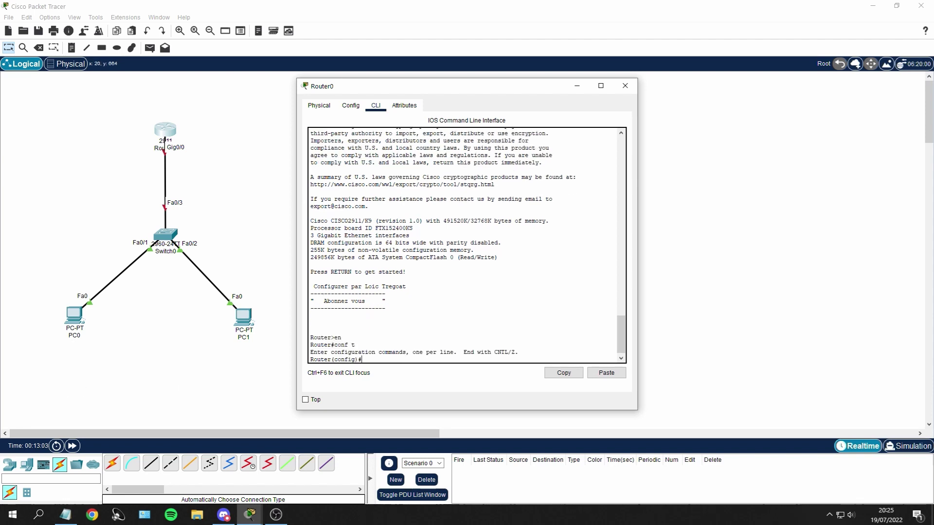
Step: Create subinterface gi0/0.1 on Router0 and set its encapsulation to dot1Q 10
text(in)
text(t)
text( gi0/2)
text(0.)
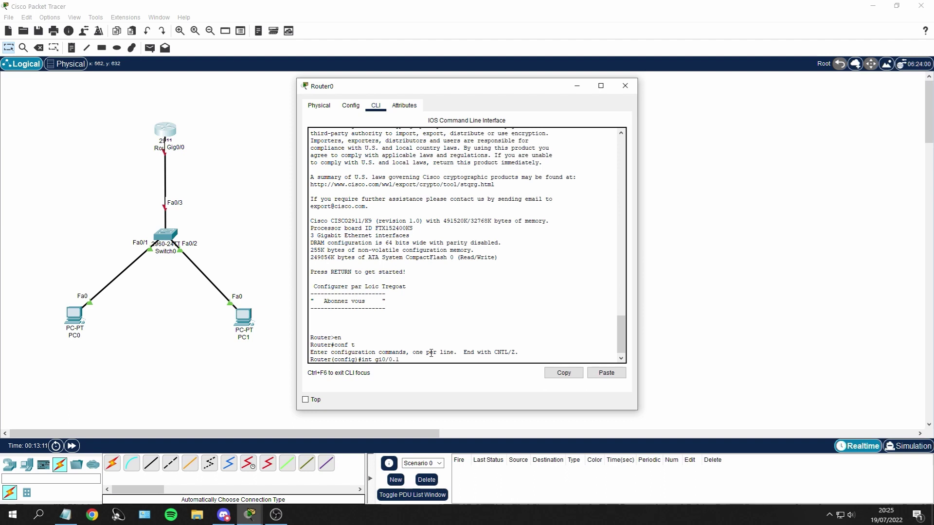
text(1)
key(Return)
text(en)
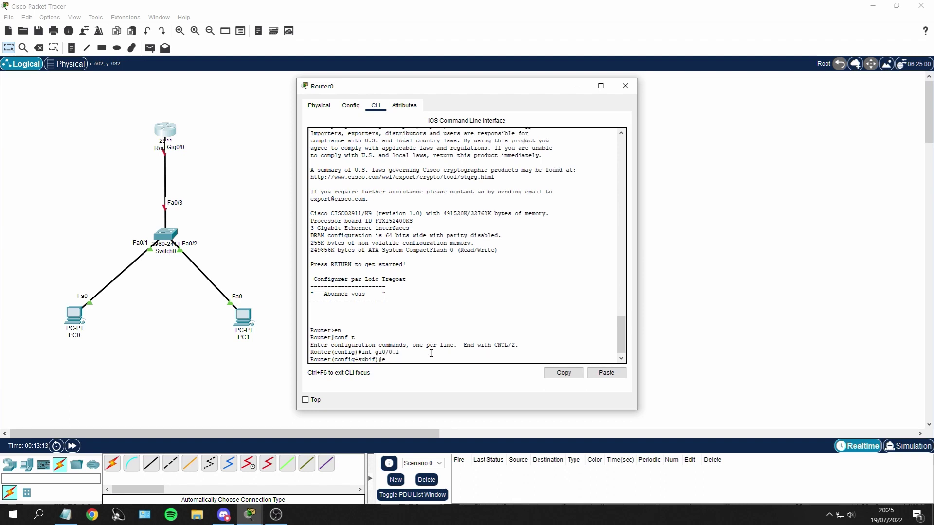
key(Tab)
text(do)
key(Tab)
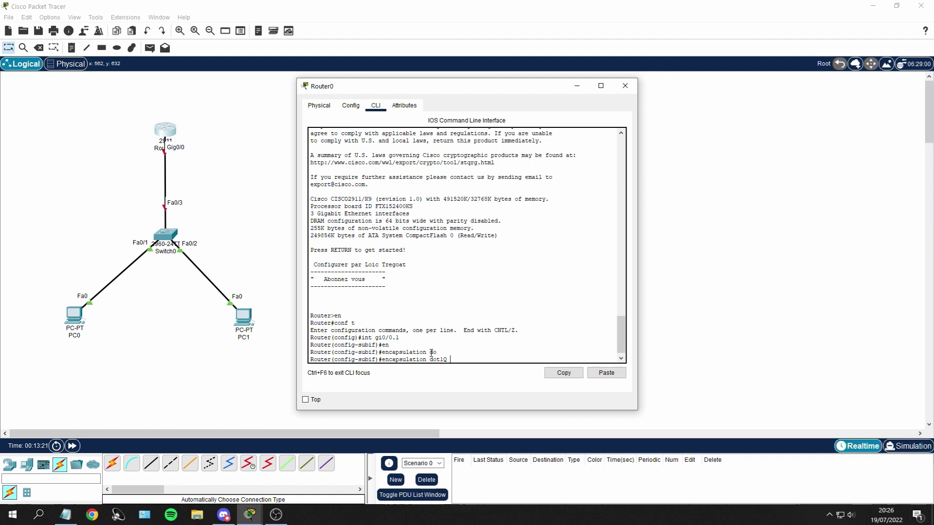
text(10)
key(Return)
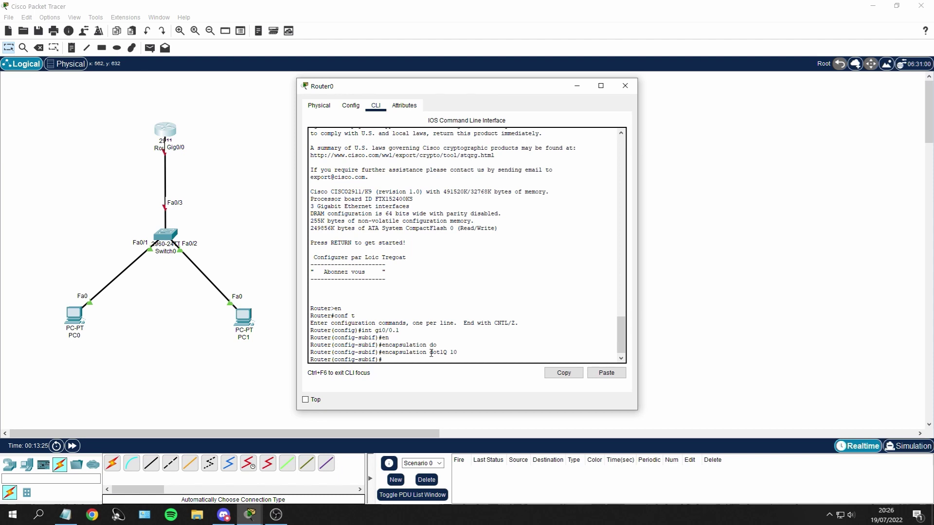
Step: Give subinterface gi0/0.1 the IP address 192.168.10.100 with mask 255.255.255.0 and exit subinterface configuration
text(ip a)
key(Tab)
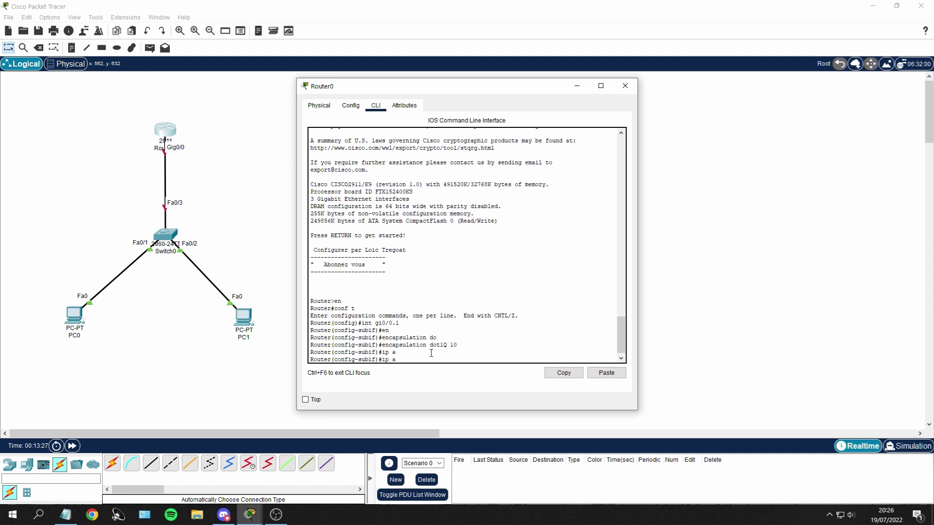
text(ddr 192.168.10.100 255.255.255.0)
key(Return)
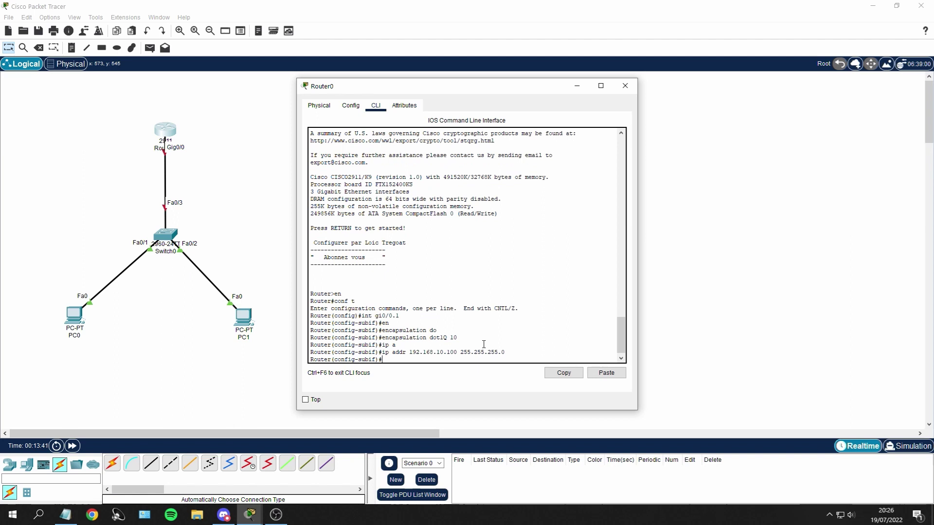
text(e)
text(xit)
key(Return)
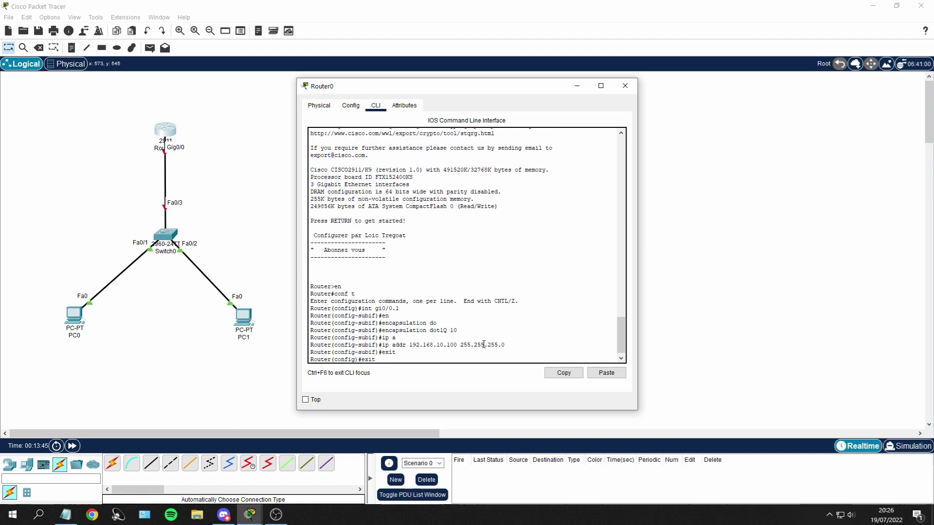
Step: Create subinterface gi0/0.2 on Router0 by reusing the earlier int command
key(Up)
key(Up)
key(Up)
key(Up)
key(Up)
key(Up)
key(Up)
key(BackSpace)
key(Return)
Step: Set the encapsulation of subinterface gi0/0.2 to dot1Q 20
key(Up)
key(Up)
key(Up)
key(Up)
key(Up)
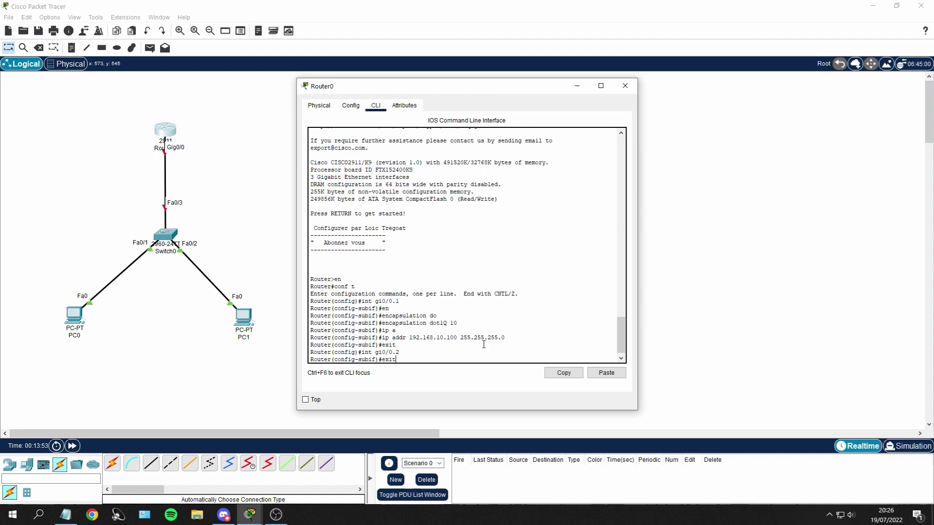
key(Down)
text(20)
key(Return)
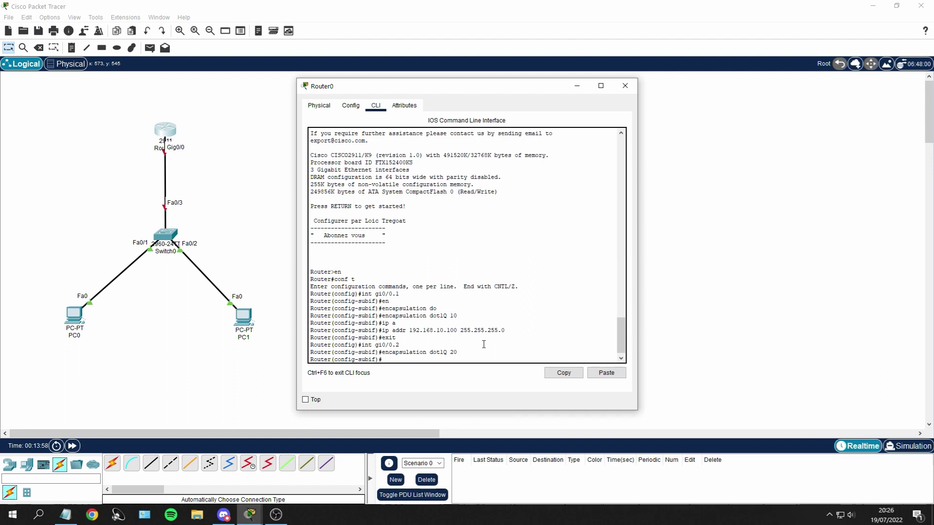
Step: Give subinterface gi0/0.2 the IP address 192.168.20.100 with mask 255.255.255.0 and exit subinterface configuration
key(Up)
key(Up)
key(Up)
key(Up)
key(BackSpace)
text(2)
key(Return)
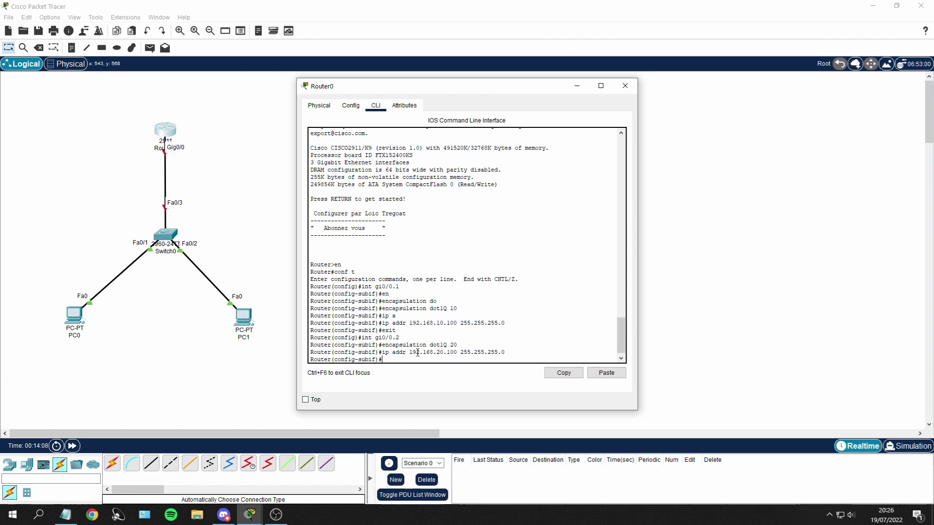
text(exit)
key(Return)
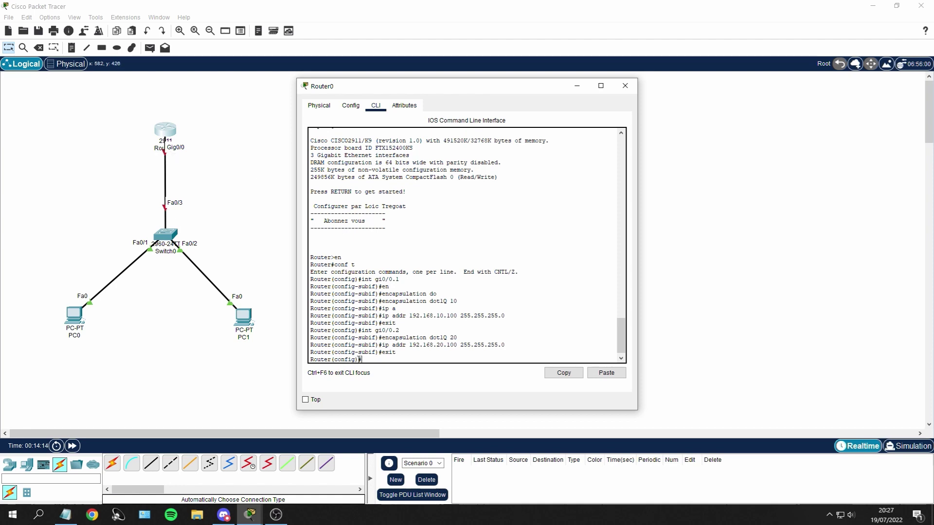
Step: Enable Router0's physical interface gi0/0 with no shut and close the router window
text(int gi0/0)
key(Return)
text(no shut)
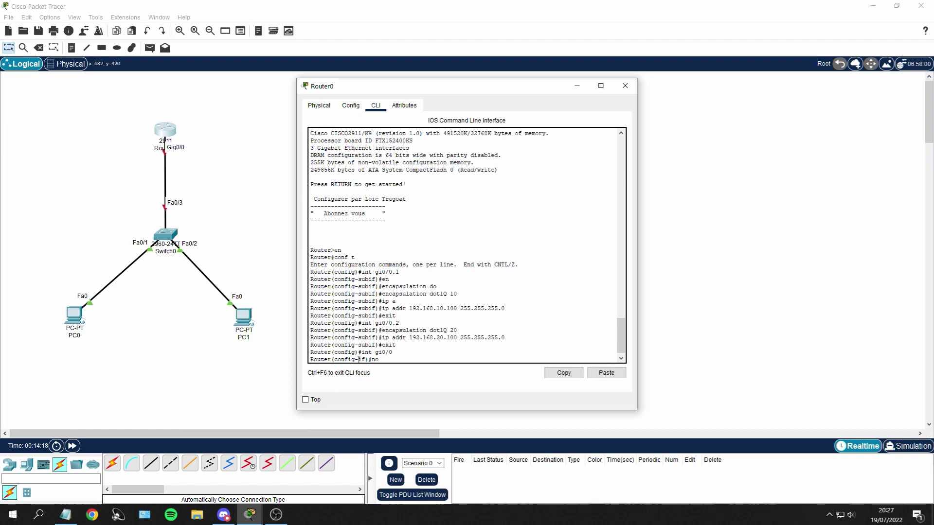
key(Return)
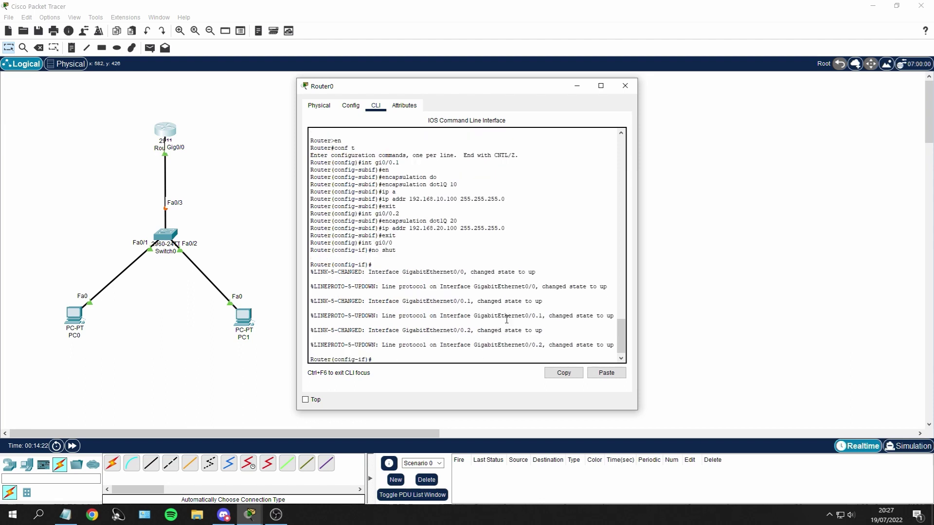
click(625, 85)
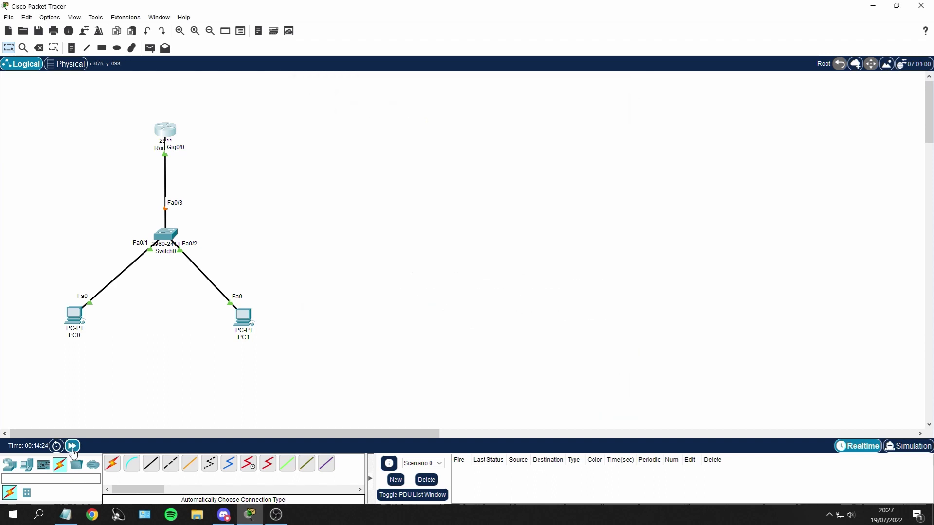
Step: Open PC0's command prompt and ping 192.168.20.1 to test connectivity between the VLANs
click(74, 317)
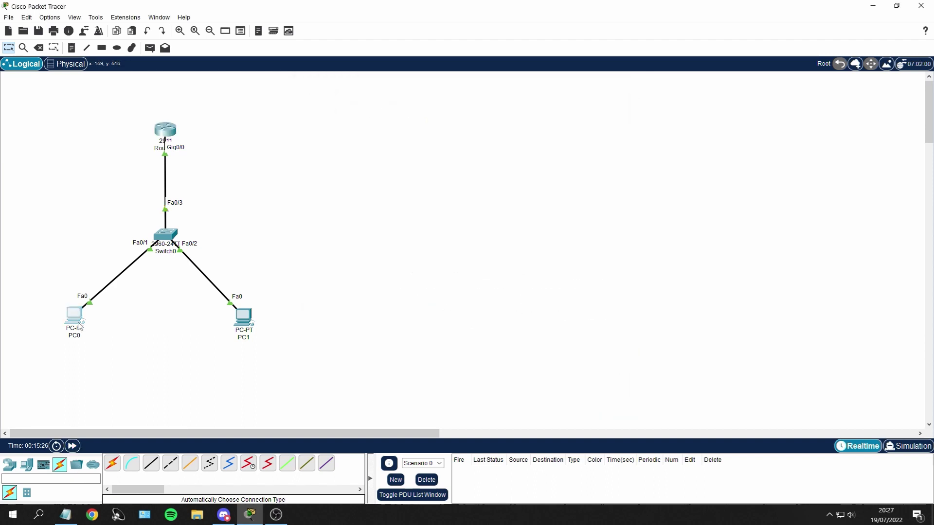
click(423, 105)
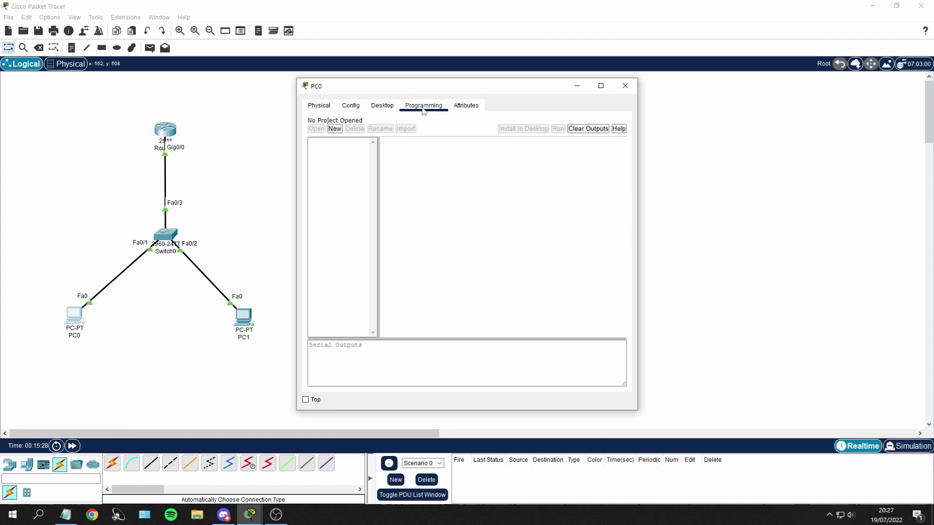
click(466, 106)
click(382, 106)
click(515, 155)
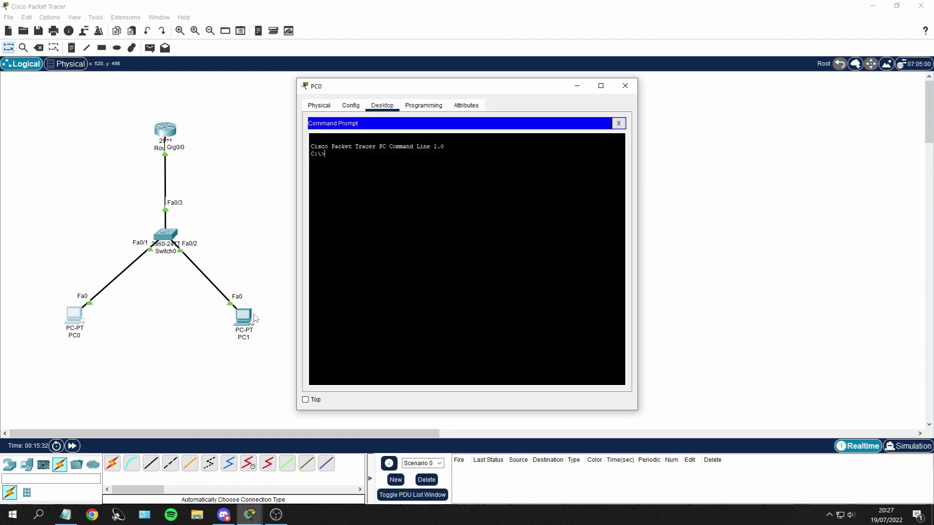
text(ping 192.168.20.1)
key(Return)
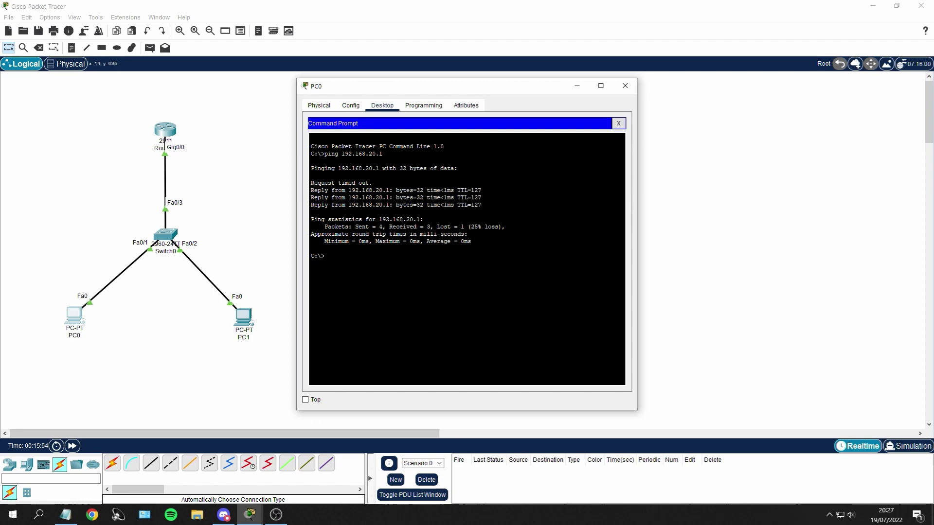
key(alt+Tab)
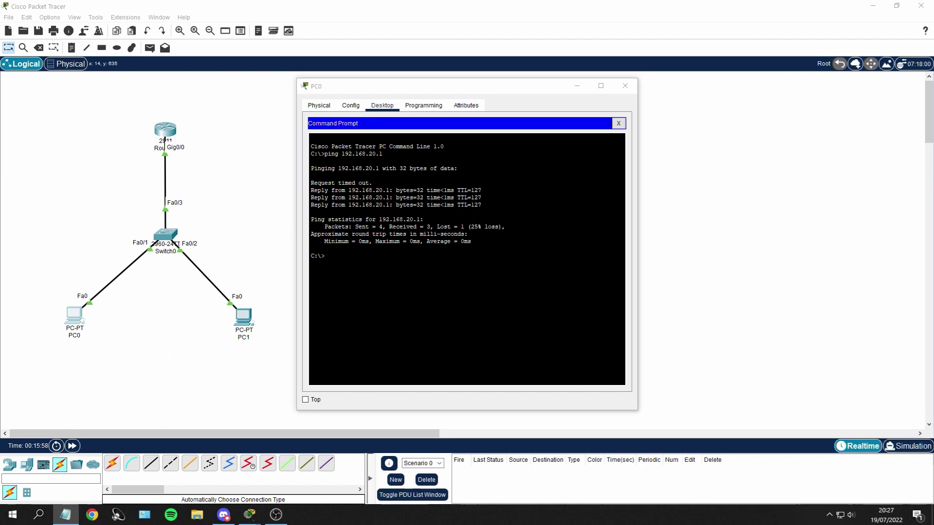
key(alt+Tab)
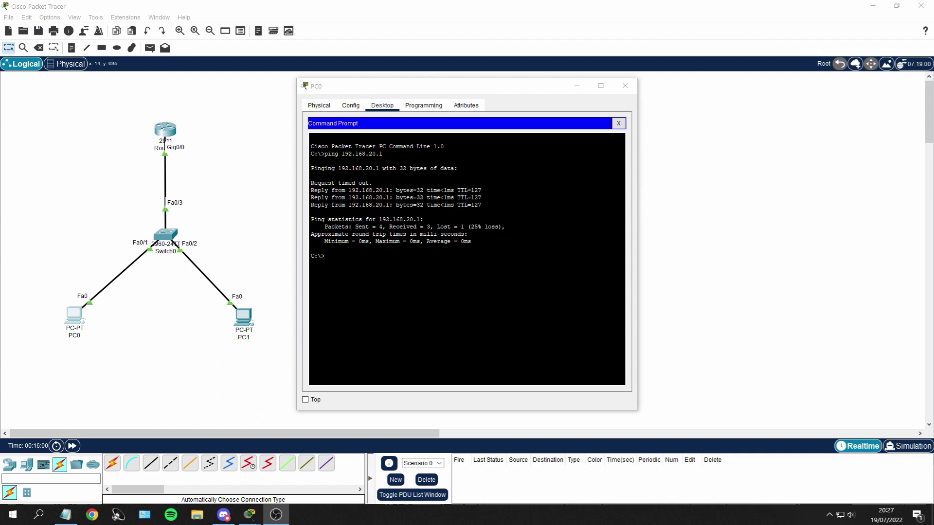